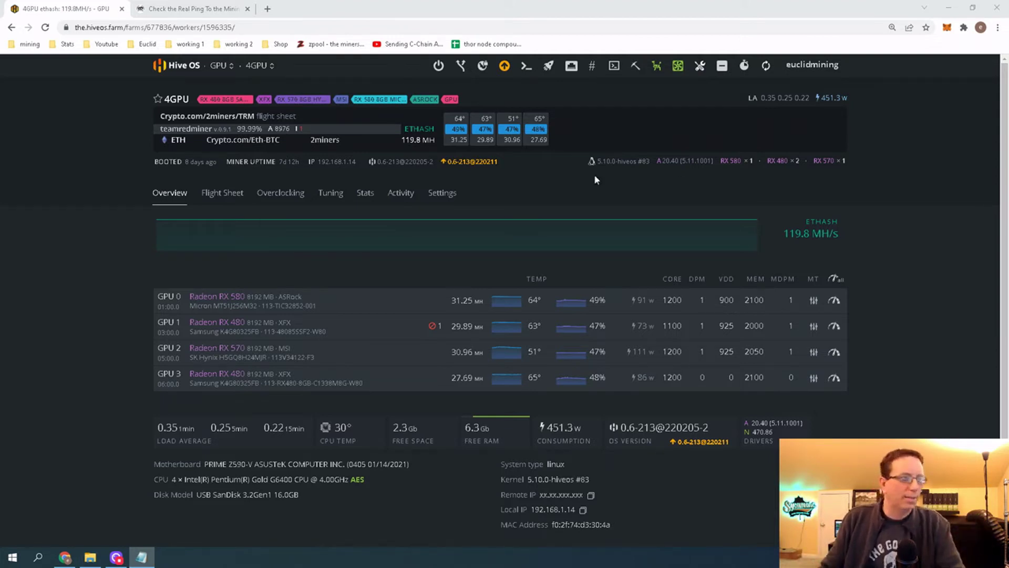
Step: Switch to the 'Check the Real Ping' article and scroll to its 'How to Ping the Mining Pool' section
click(176, 6)
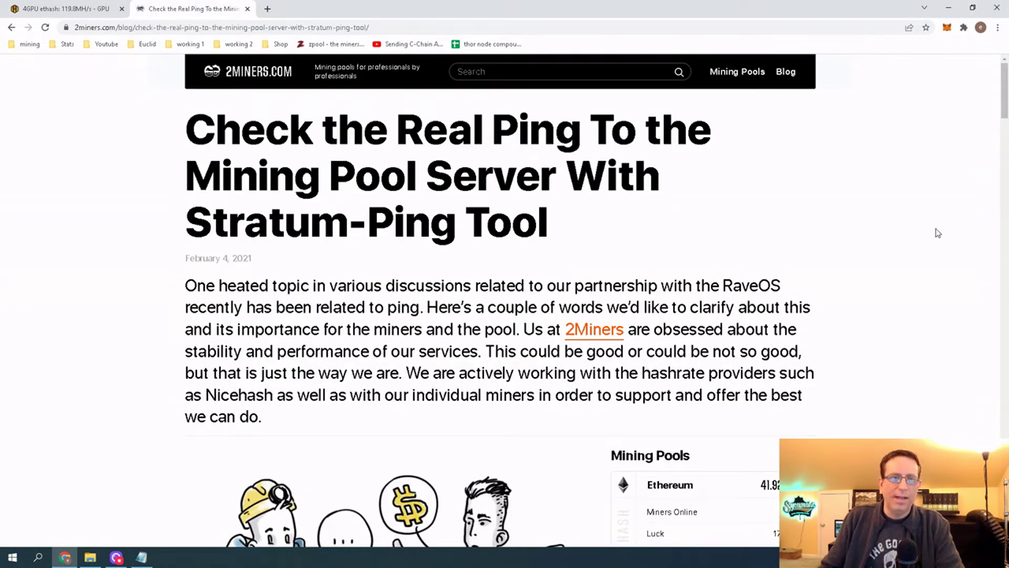
click(1005, 249)
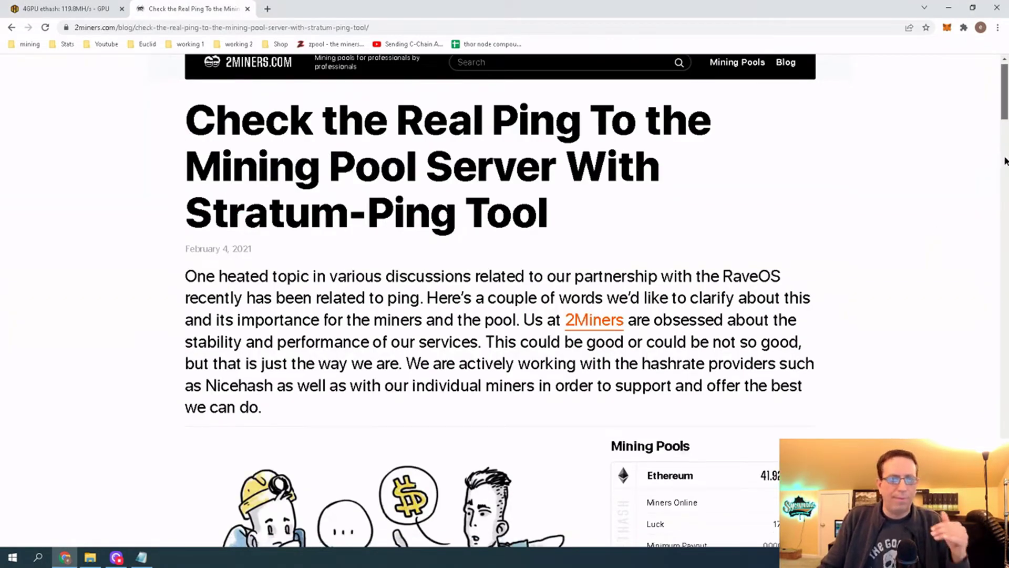
drag(1005, 249, 1005, 413)
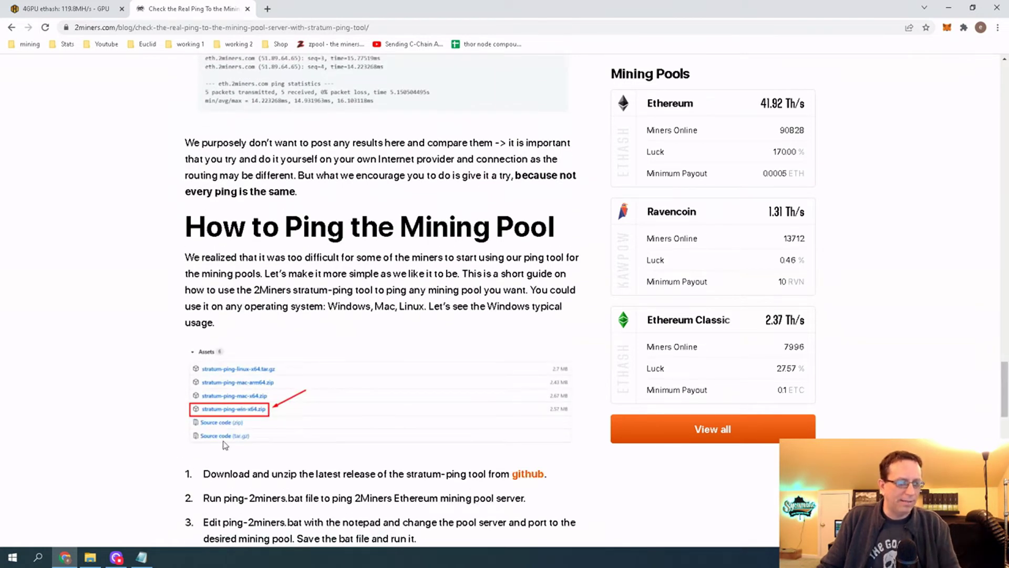
scroll(648, 356, up, 3)
scroll(603, 349, up, 10)
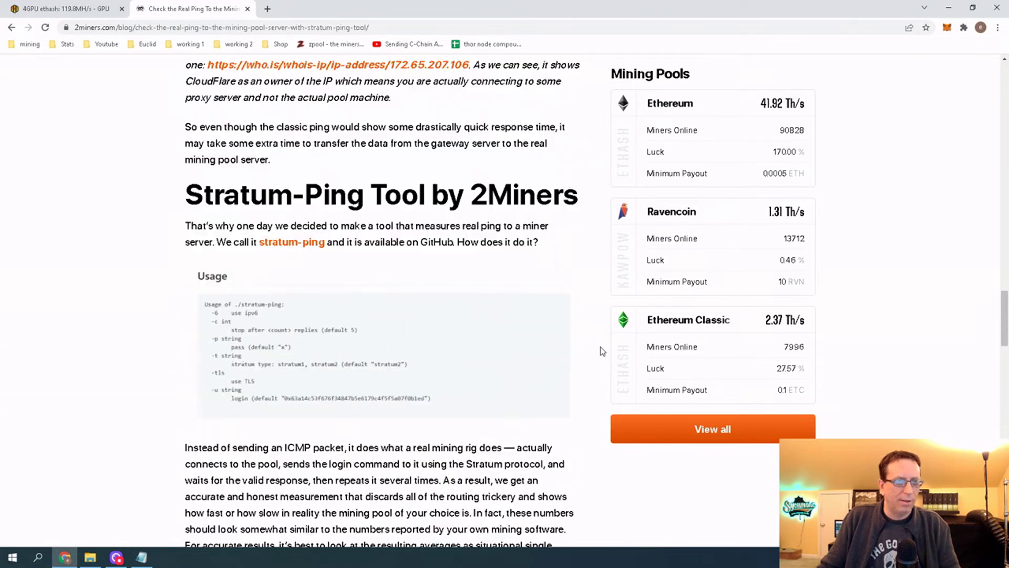
scroll(600, 353, down, 3)
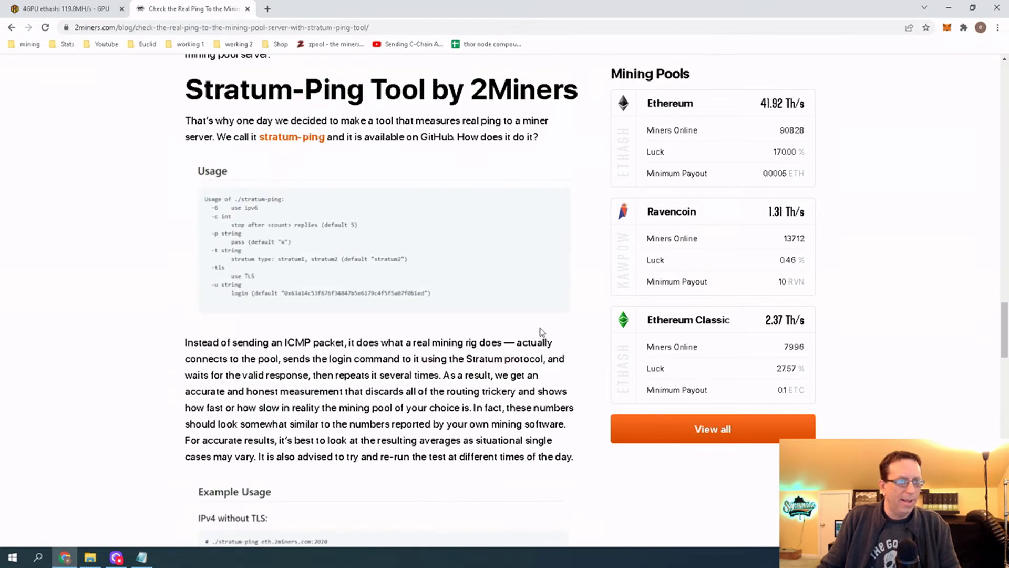
scroll(539, 335, down, 5)
scroll(538, 335, down, 8)
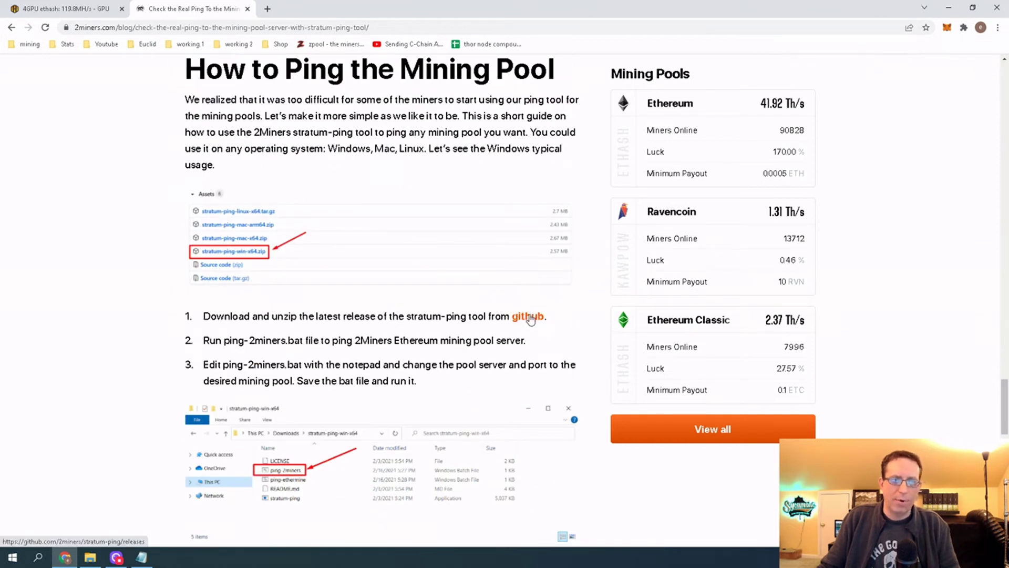
Step: Follow the article's github link to the stratum-ping v1.0.0 release and scroll to its Assets list
click(528, 316)
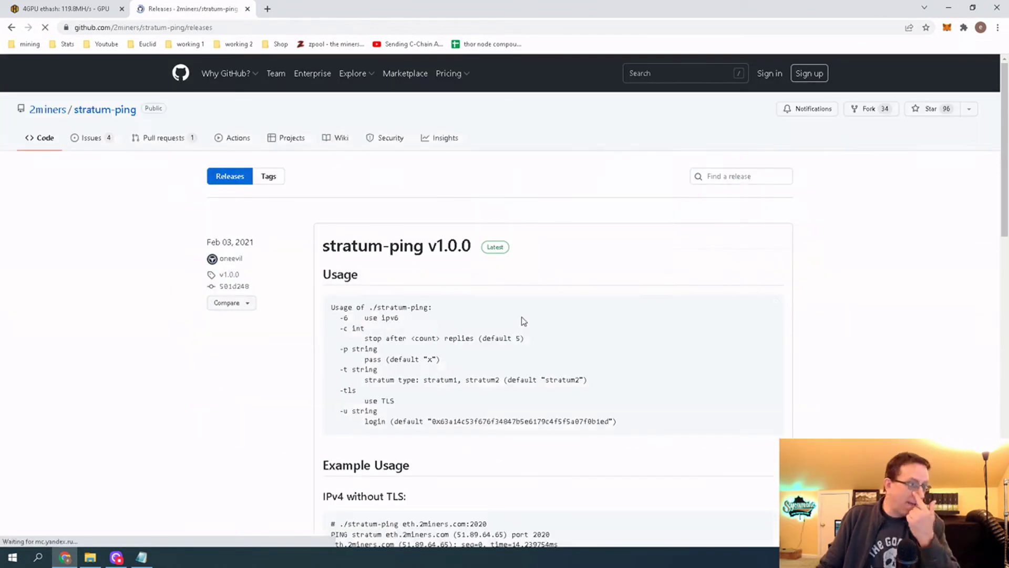
scroll(520, 324, down, 2)
scroll(519, 325, down, 14)
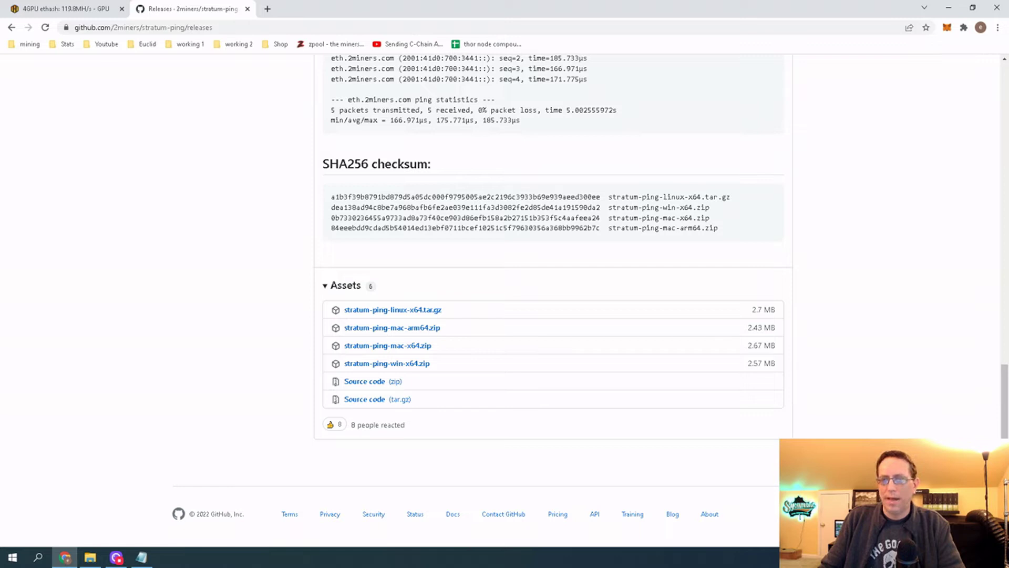
Step: Bring the stratum-ping-win-x64 folder forward, minimize Chrome, and select the ping- all batch file
key(alt+Tab)
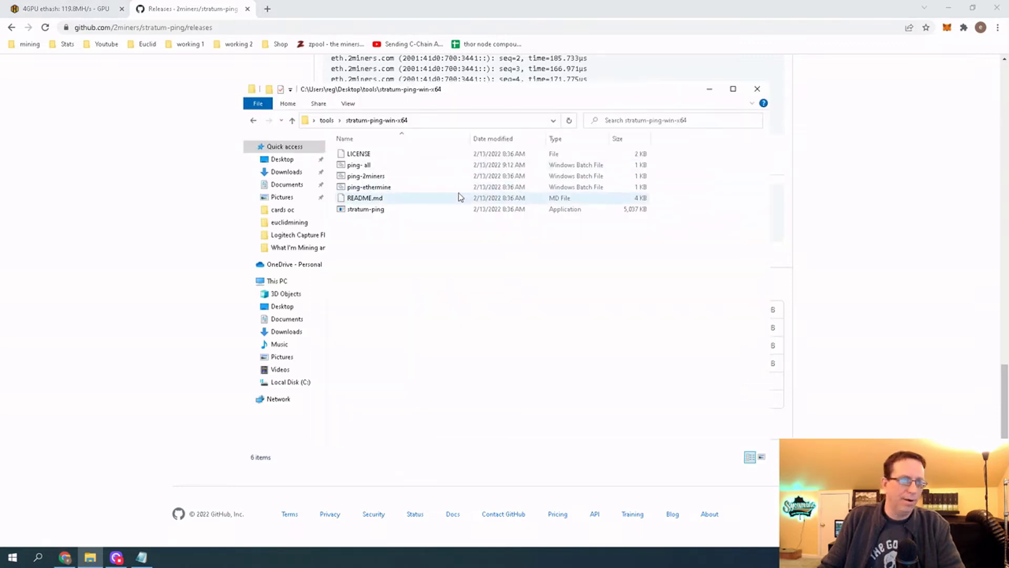
click(949, 8)
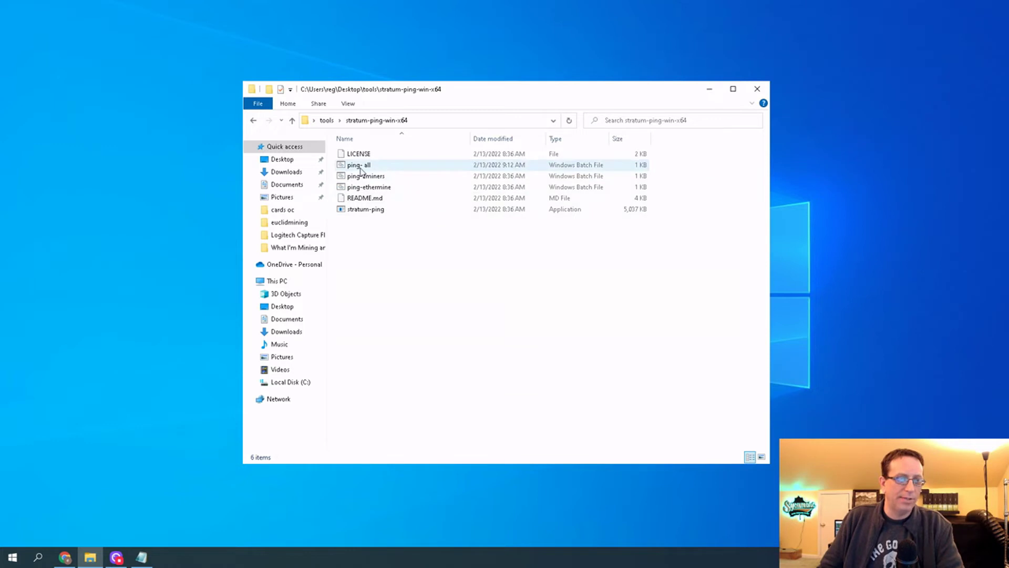
click(380, 166)
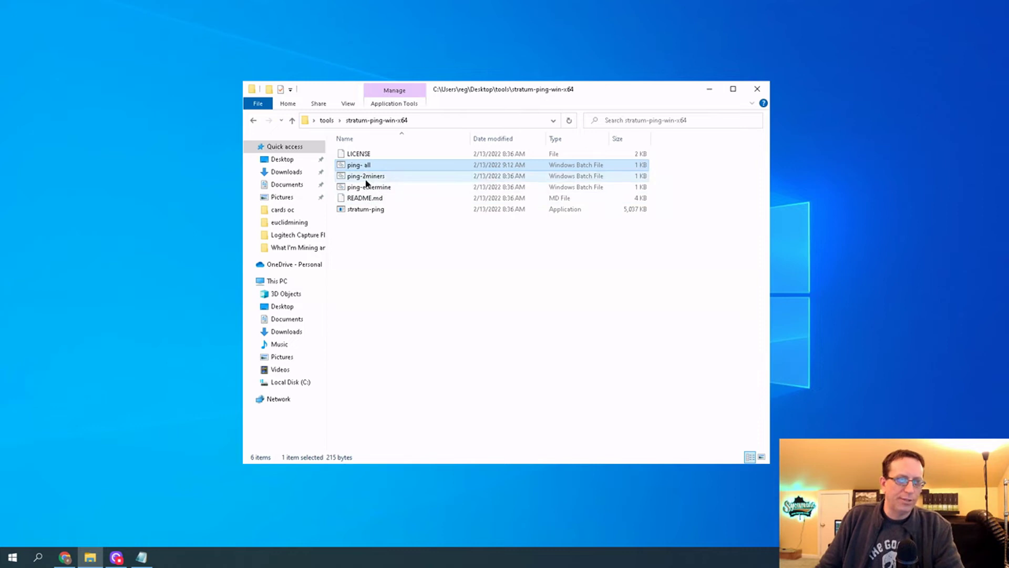
click(366, 179)
right_click(365, 179)
click(383, 198)
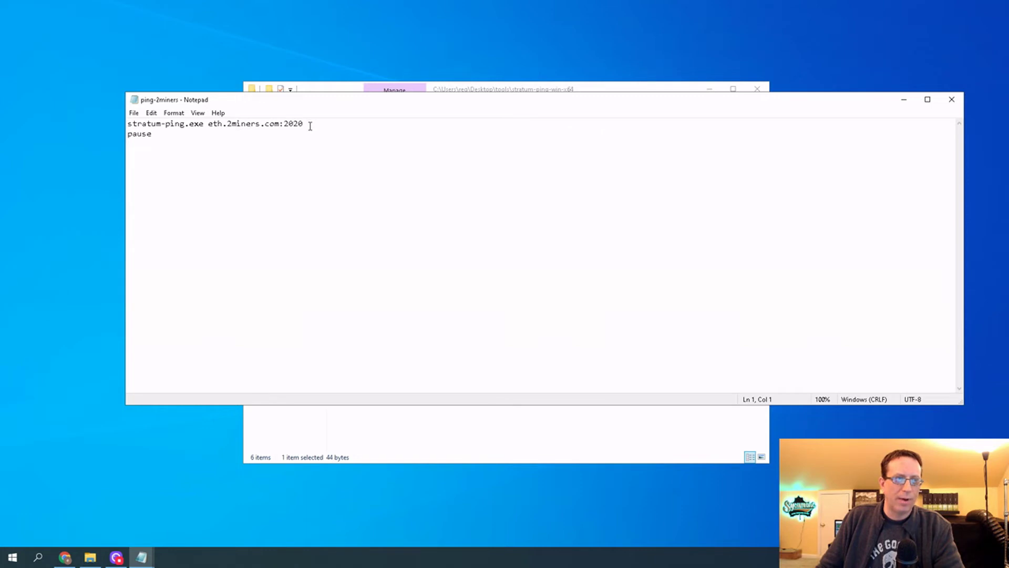
click(951, 99)
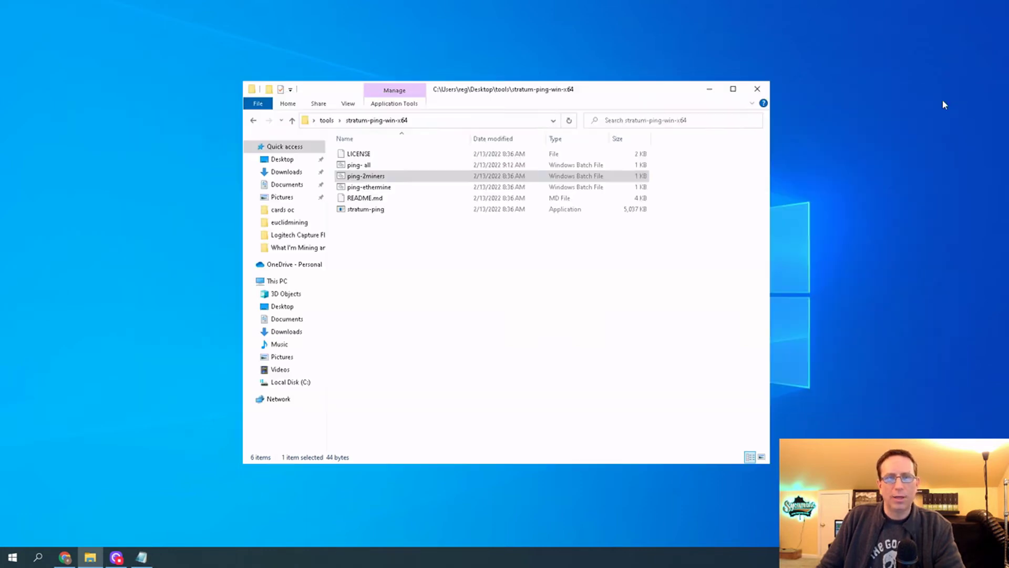
click(357, 165)
right_click(357, 165)
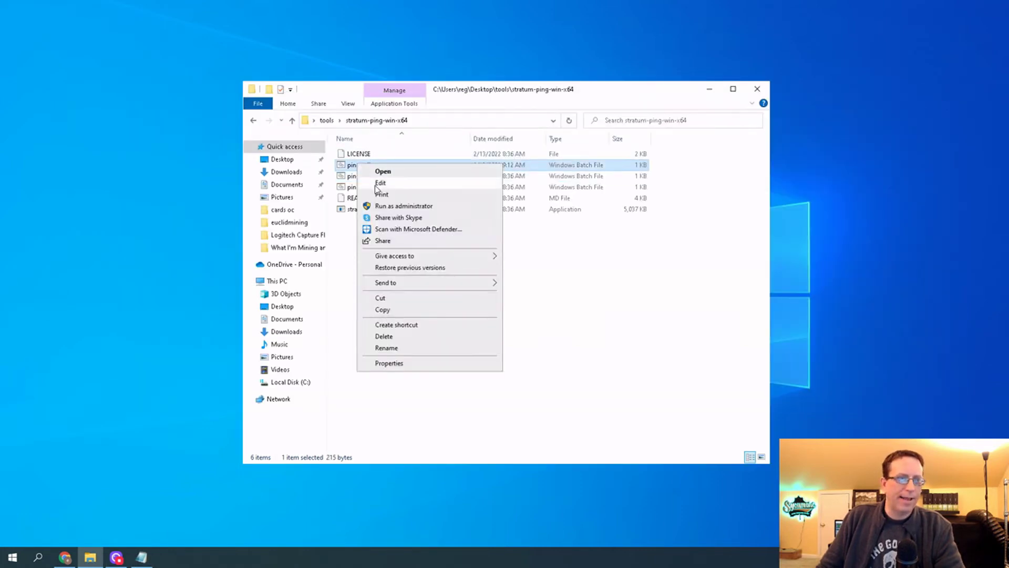
click(376, 183)
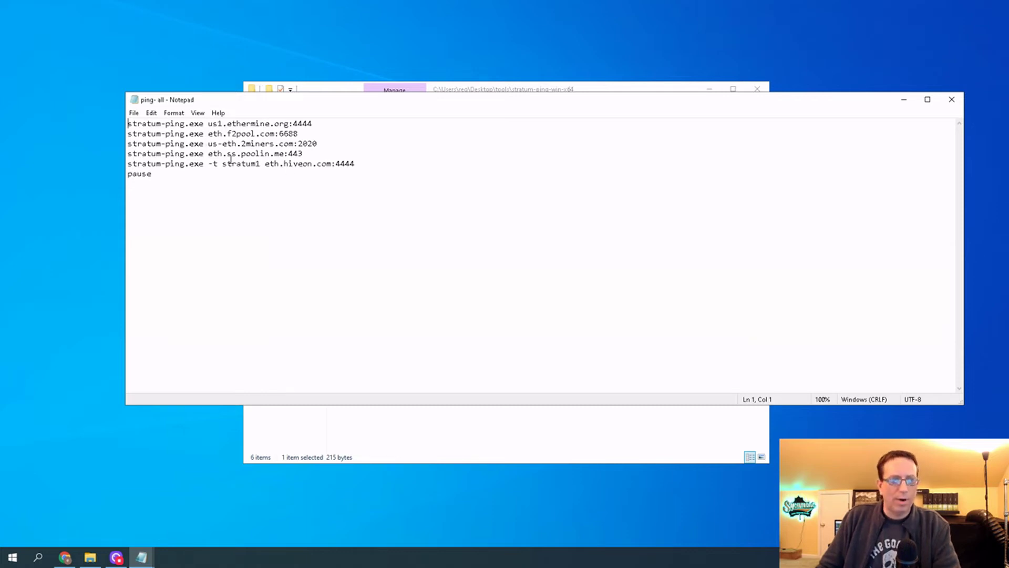
click(370, 164)
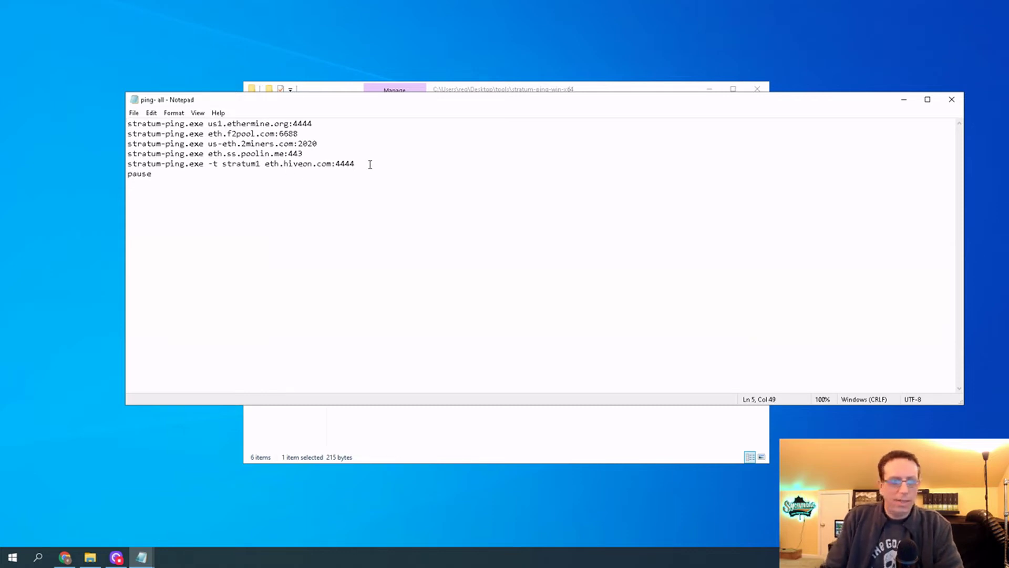
key(Return)
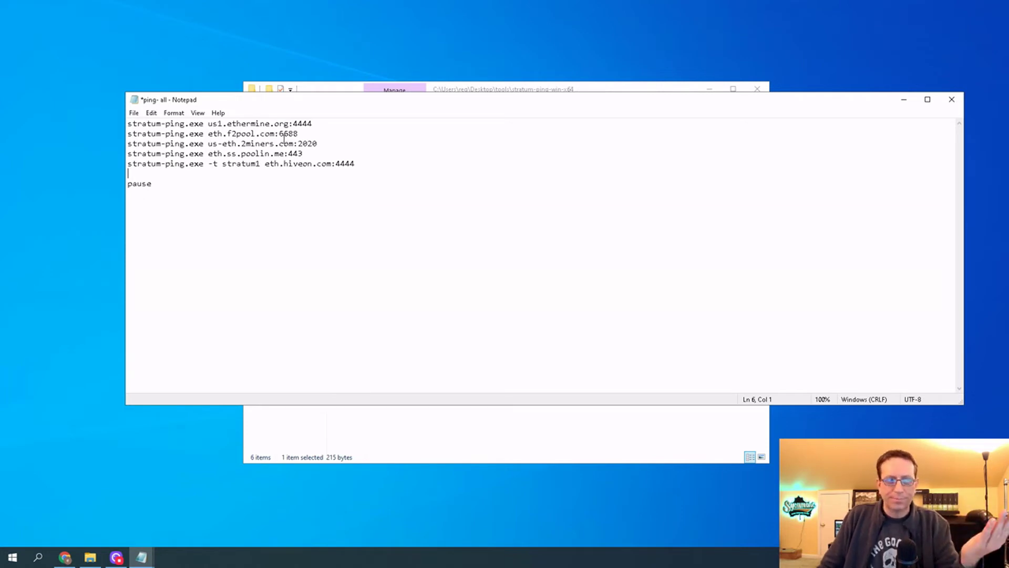
click(956, 105)
Step: Close Notepad without saving, run ping- all.bat, and review the pool latency results in cmd
click(520, 289)
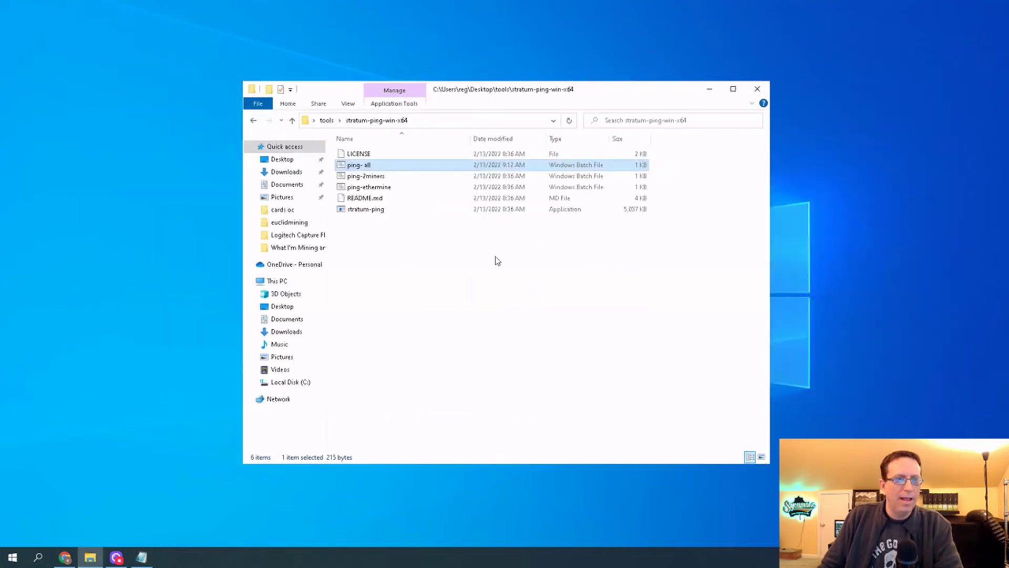
double_click(368, 167)
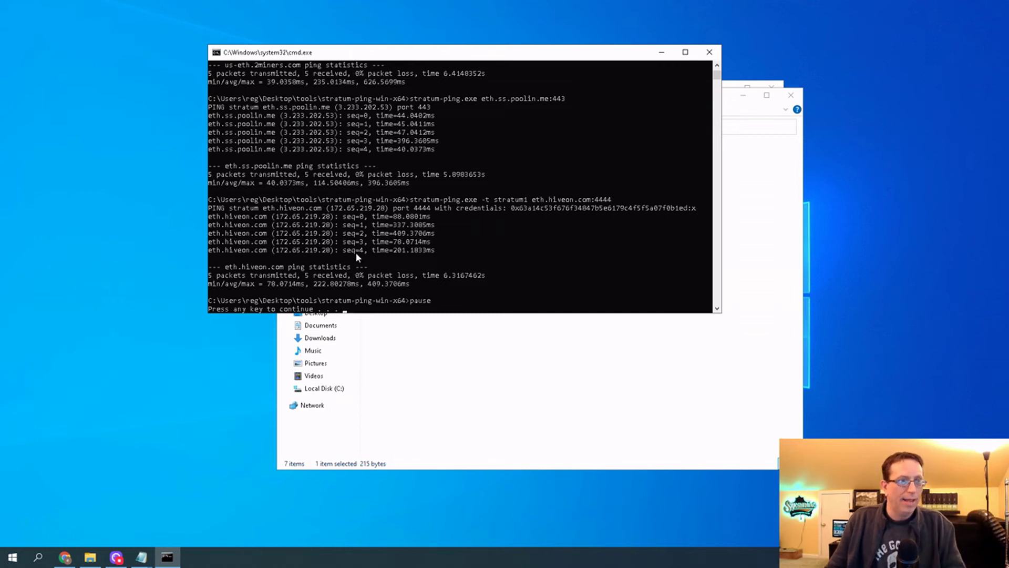
scroll(355, 252, up, 1)
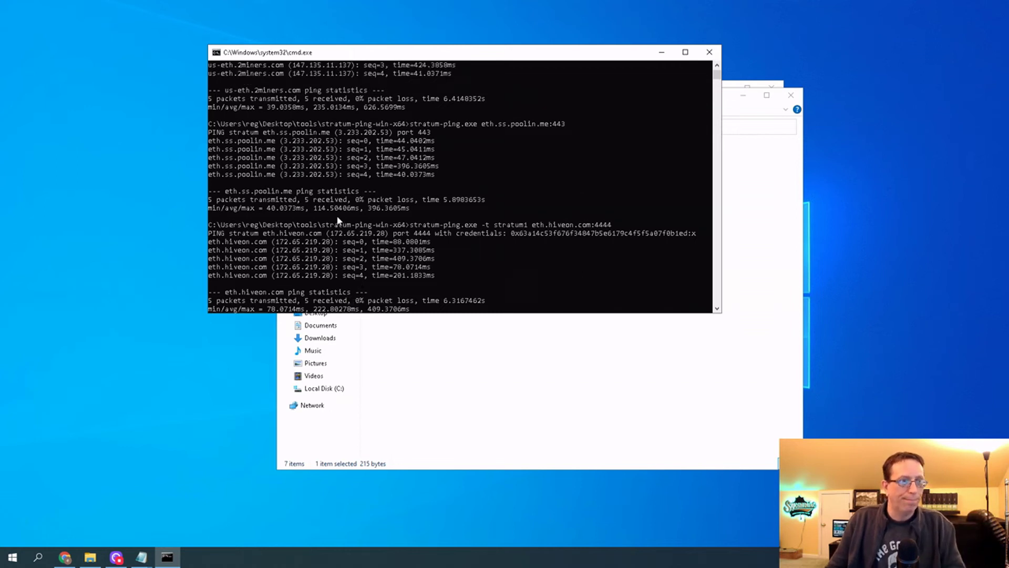
scroll(341, 224, up, 1)
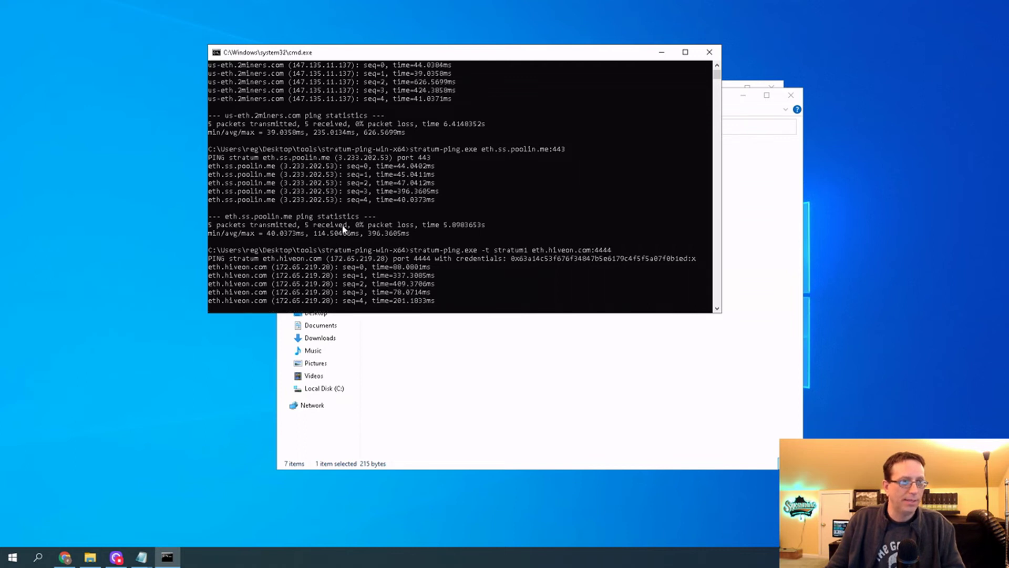
scroll(342, 225, up, 2)
scroll(343, 225, up, 2)
scroll(343, 226, down, 3)
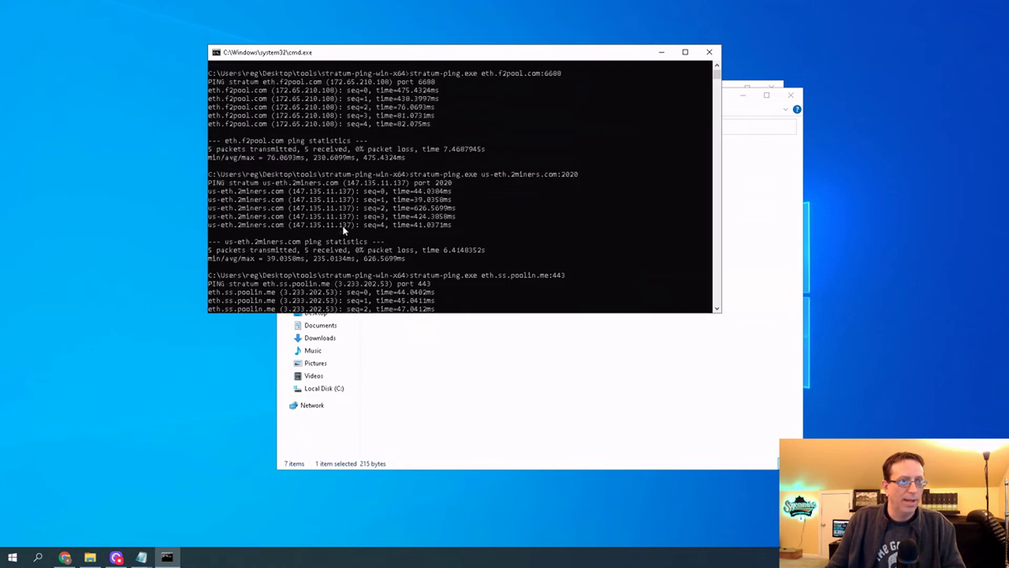
Step: Close the first results console, rerun ping- all, and scroll through the new pool results
click(709, 52)
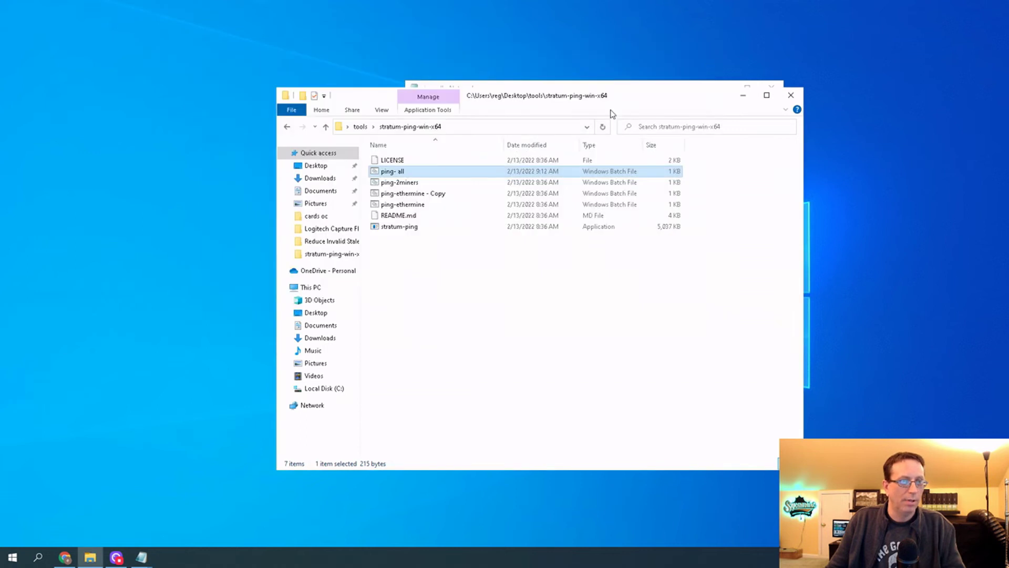
double_click(394, 175)
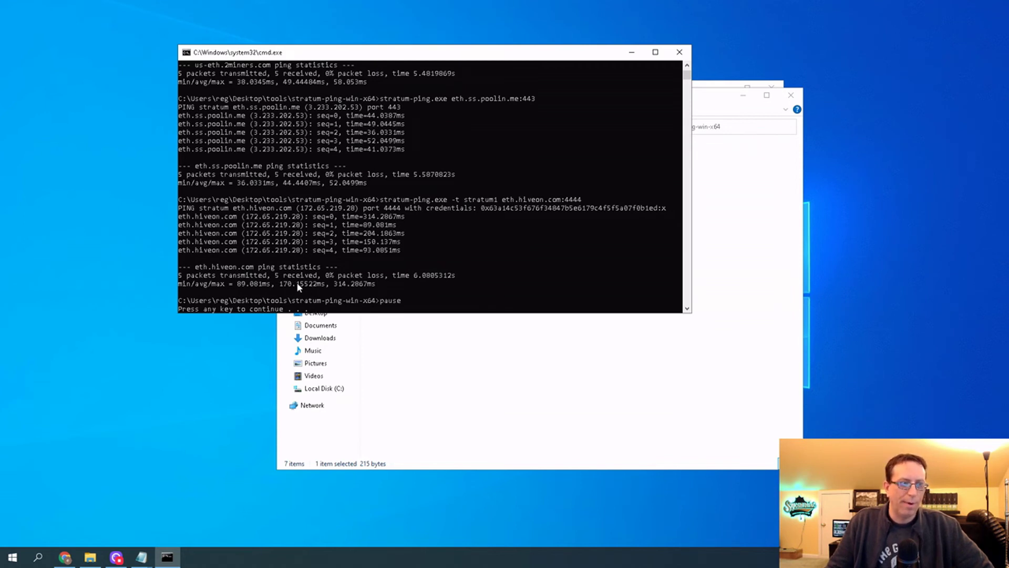
scroll(304, 255, up, 5)
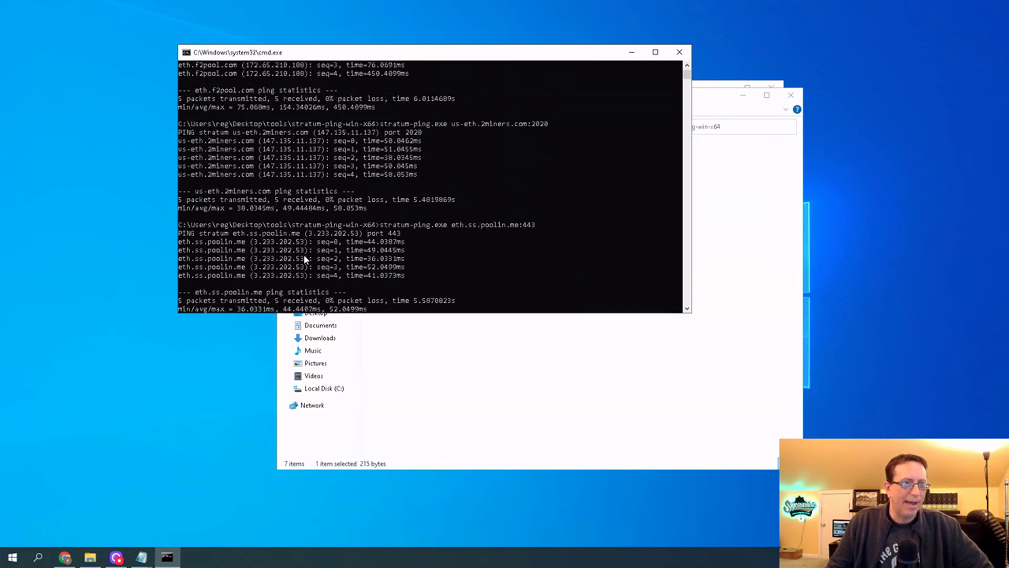
scroll(308, 254, down, 1)
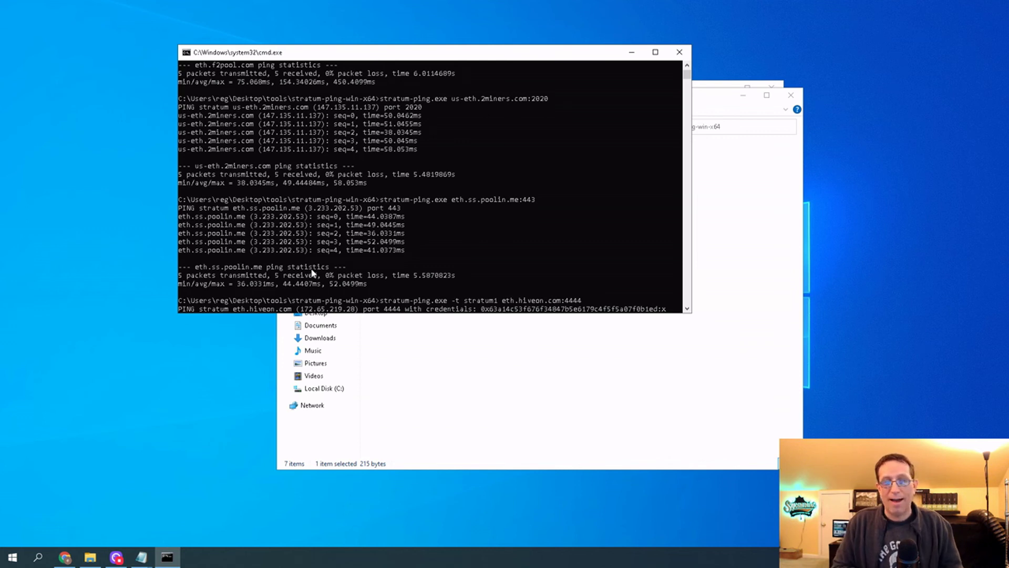
Step: Launch ping- all a third time, close the old console, and reposition the new one
click(491, 386)
double_click(433, 176)
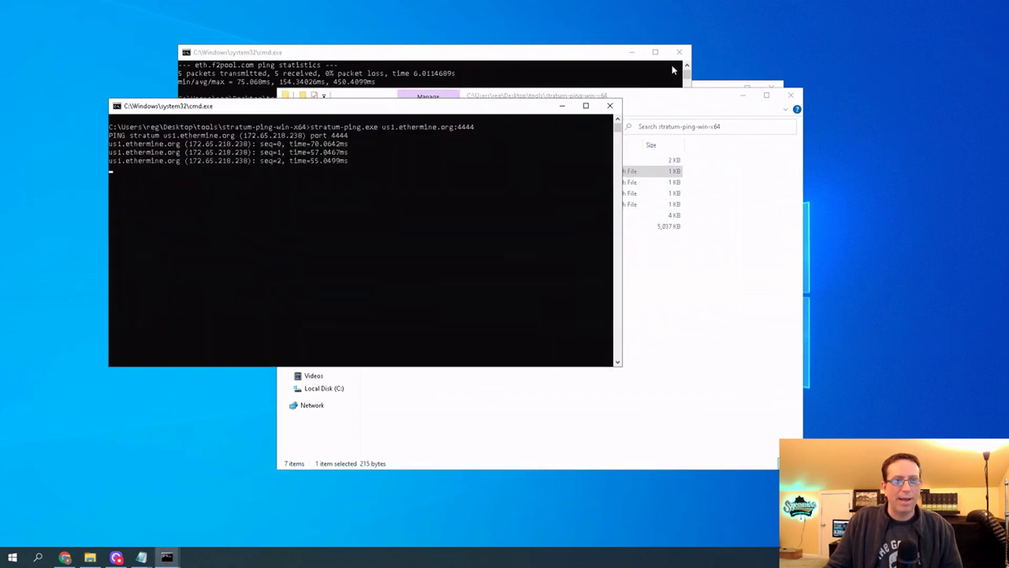
click(684, 55)
drag(521, 108, 578, 49)
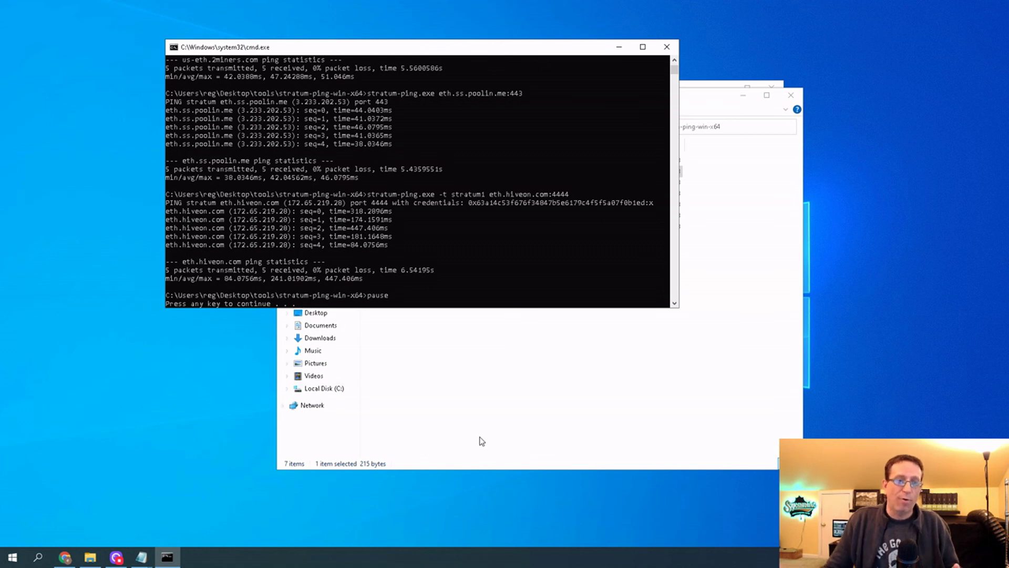
click(497, 410)
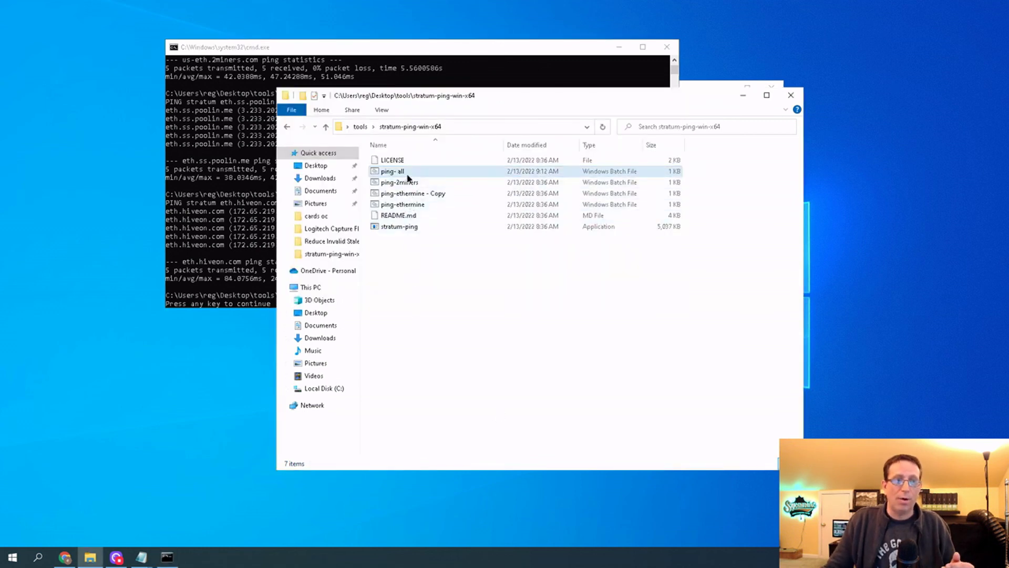
Step: Open ping- all in Notepad, highlight the stratum-ping.exe command on line 5, then close Notepad and Explorer
right_click(407, 177)
right_click(400, 174)
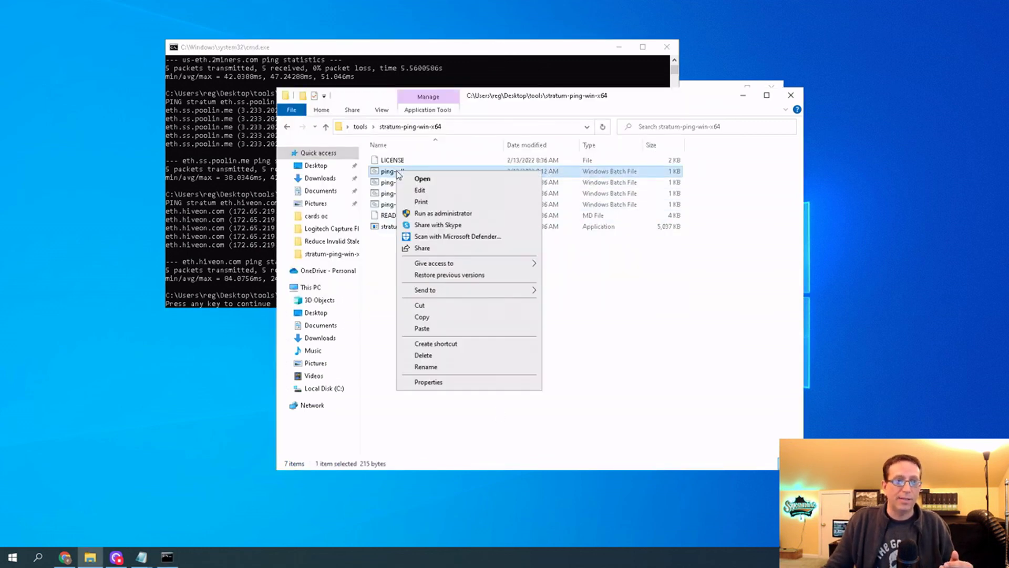
click(416, 191)
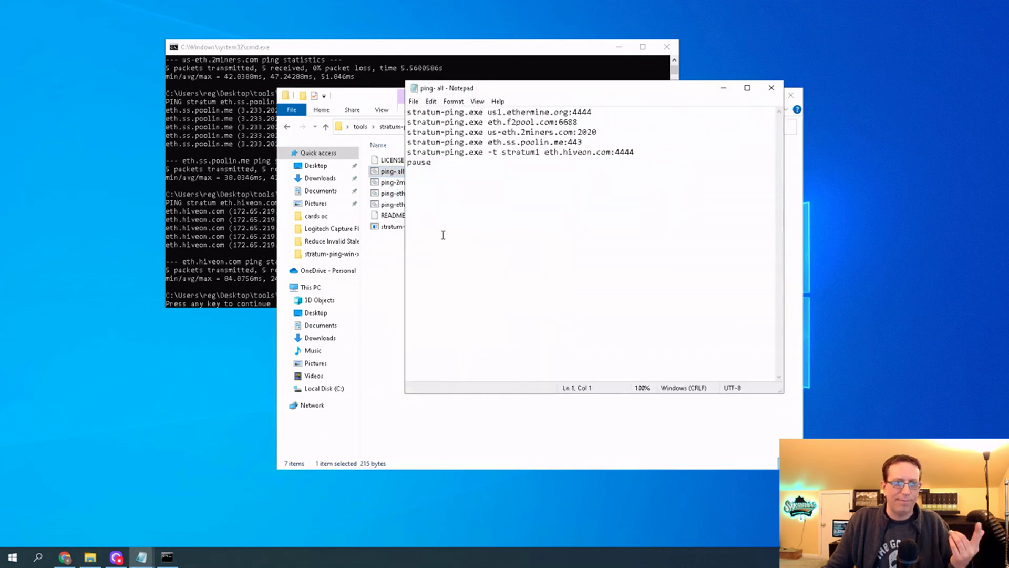
drag(407, 152, 483, 153)
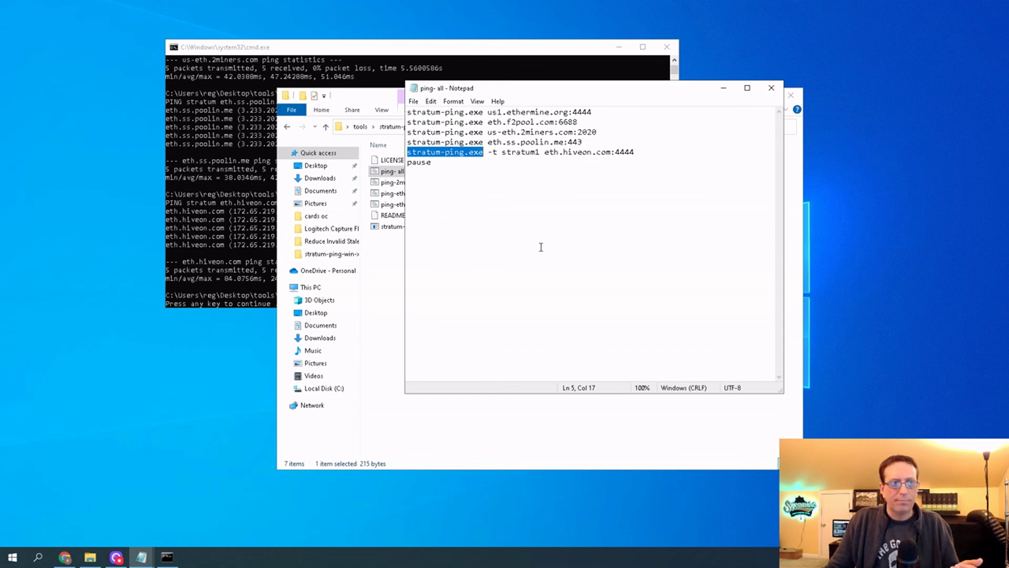
click(771, 88)
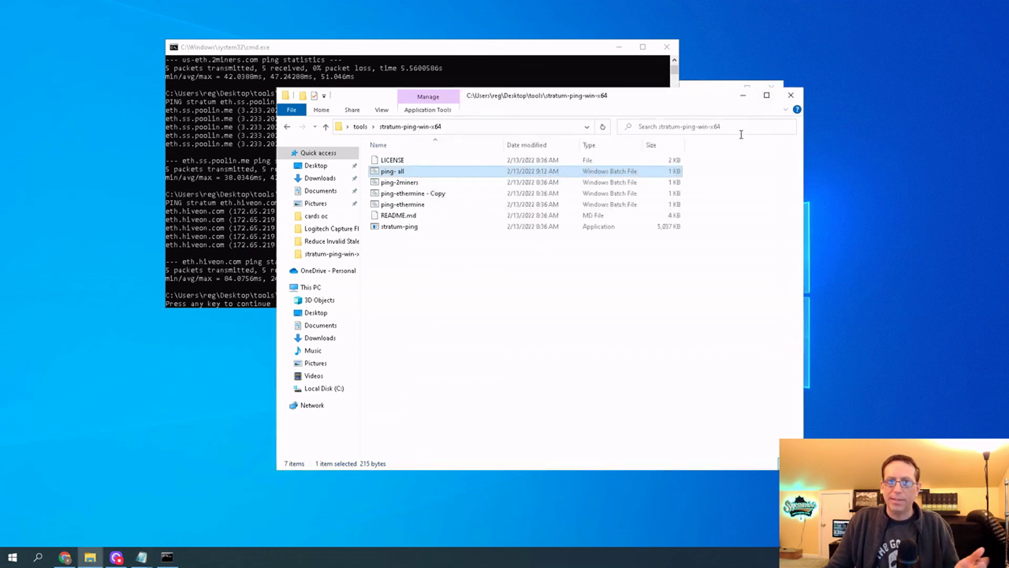
click(792, 97)
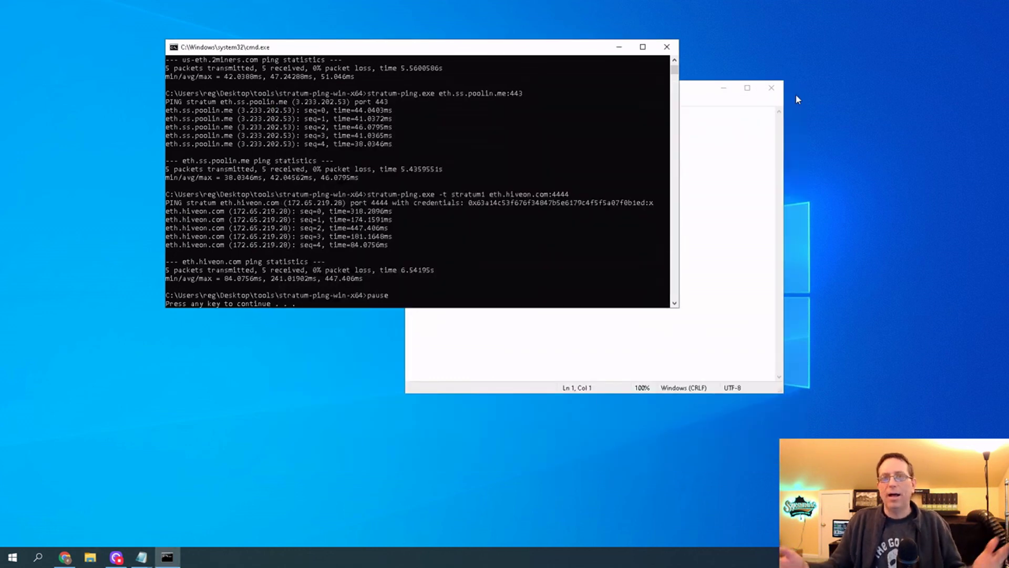